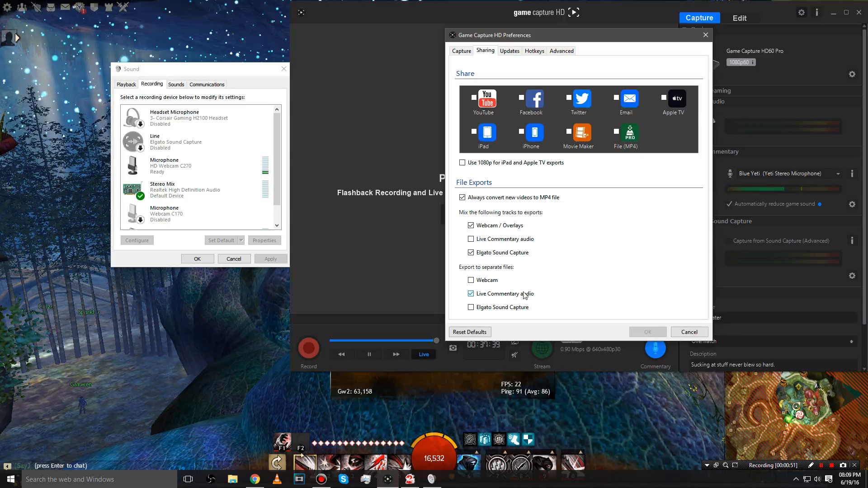
Step: Browse the Updates, Hotkeys and Advanced pages of the Game Capture HD preferences
{"action": "left_click", "coordinate": [512, 52]}
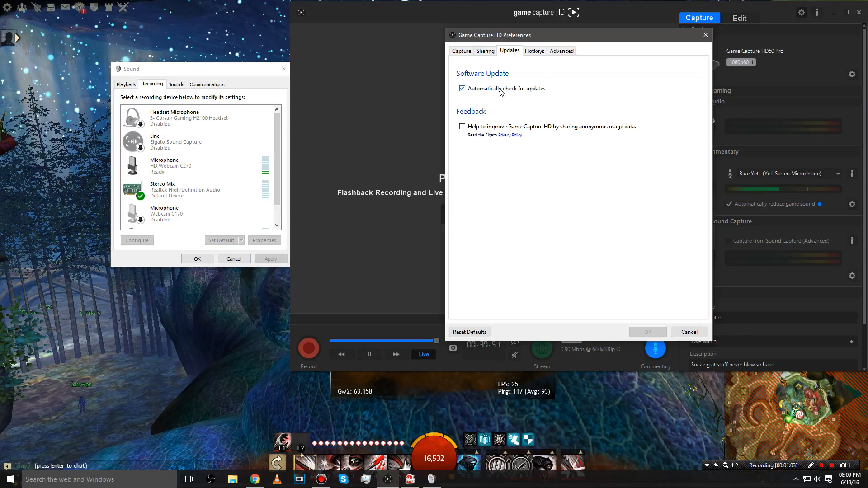
{"action": "left_click", "coordinate": [541, 50]}
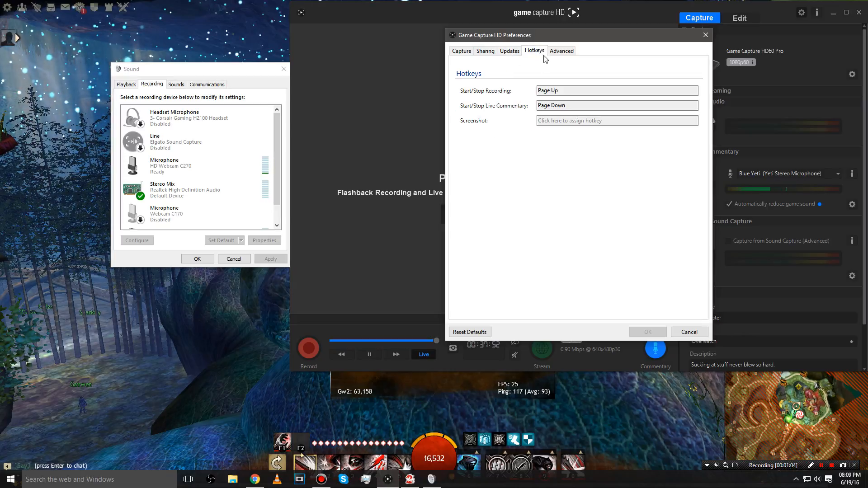
{"action": "left_click", "coordinate": [569, 53]}
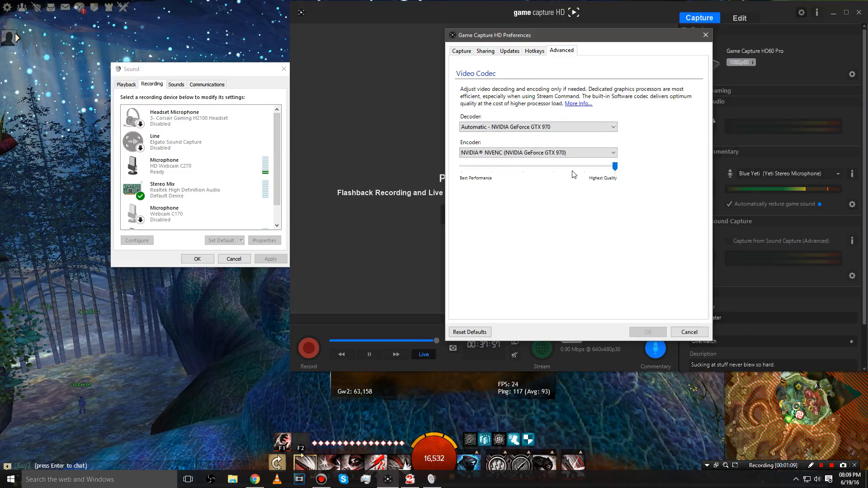
Step: Inspect the available video encoder options and close the preferences without changes
{"action": "left_click", "coordinate": [547, 153]}
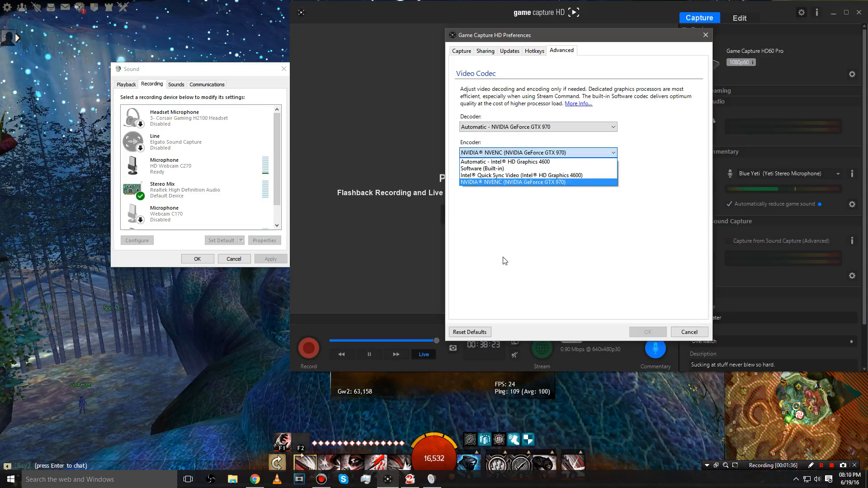
{"action": "left_click", "coordinate": [586, 152]}
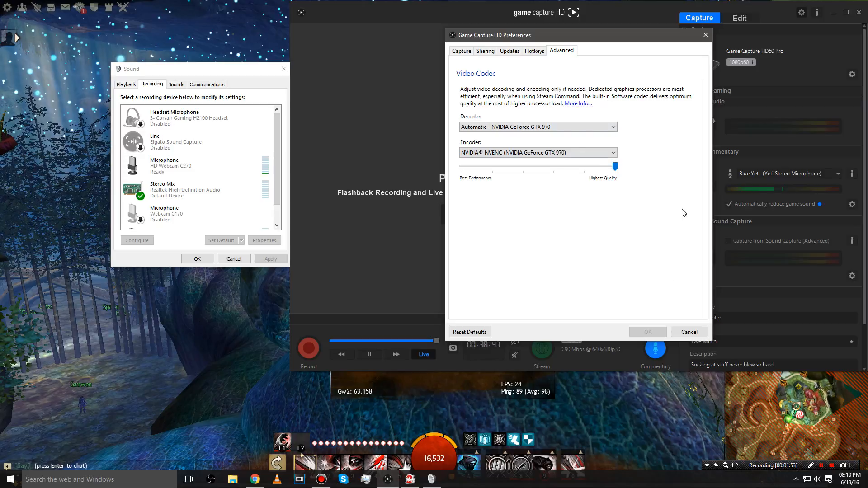
{"action": "left_click", "coordinate": [692, 334]}
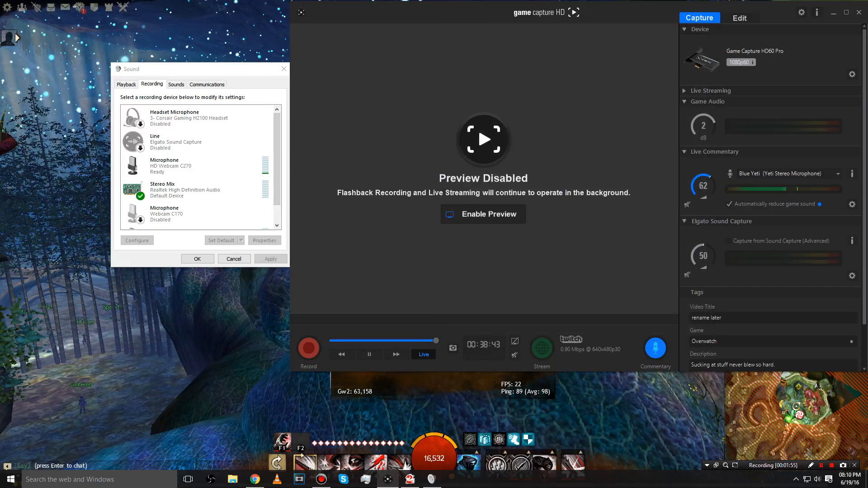
Step: Open the HD60 Pro capture device settings and review the input device and audio input options
{"action": "left_click", "coordinate": [852, 74]}
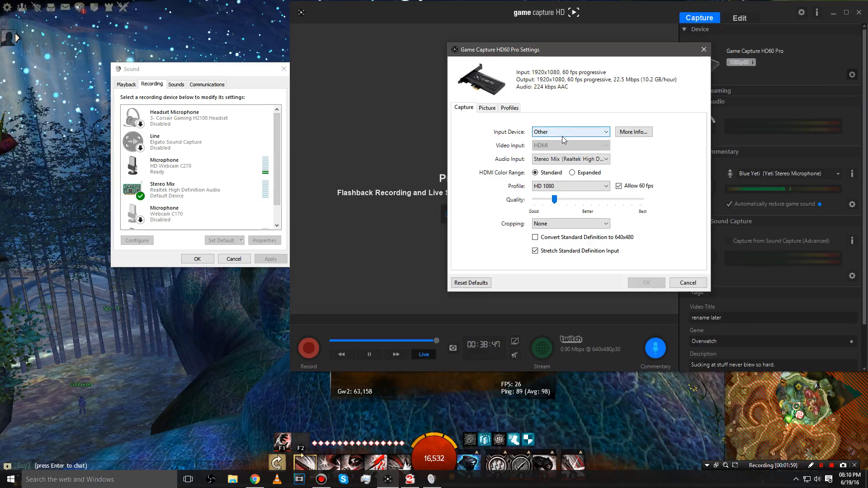
{"action": "left_click", "coordinate": [607, 132]}
{"action": "left_click", "coordinate": [607, 132]}
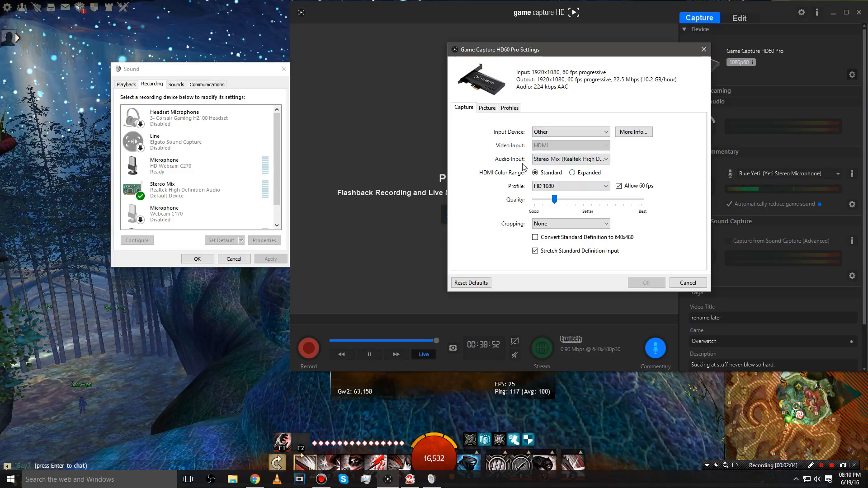
{"action": "left_click", "coordinate": [607, 160]}
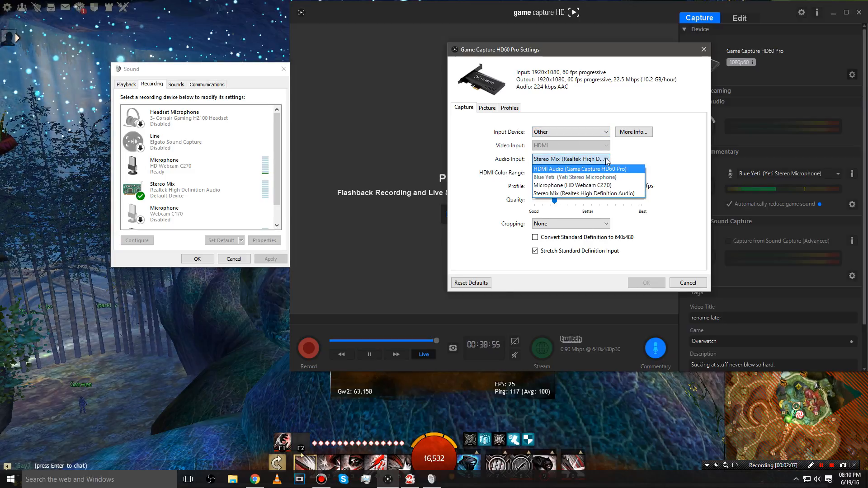
{"action": "left_click", "coordinate": [605, 161]}
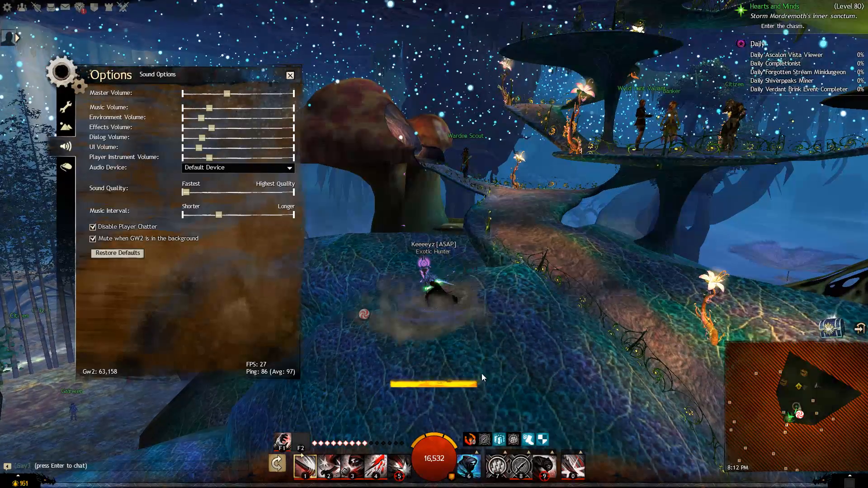
Step: Switch to the Sound dialog and inspect the Headset Earphone playback device's advanced format settings
{"action": "key", "text": "alt+Tab"}
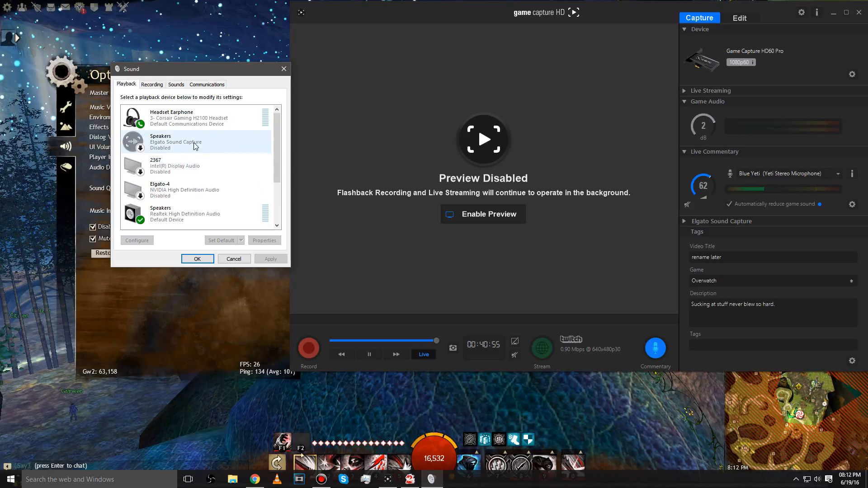
{"action": "scroll", "coordinate": [192, 163], "scroll_direction": "down", "scroll_amount": 5}
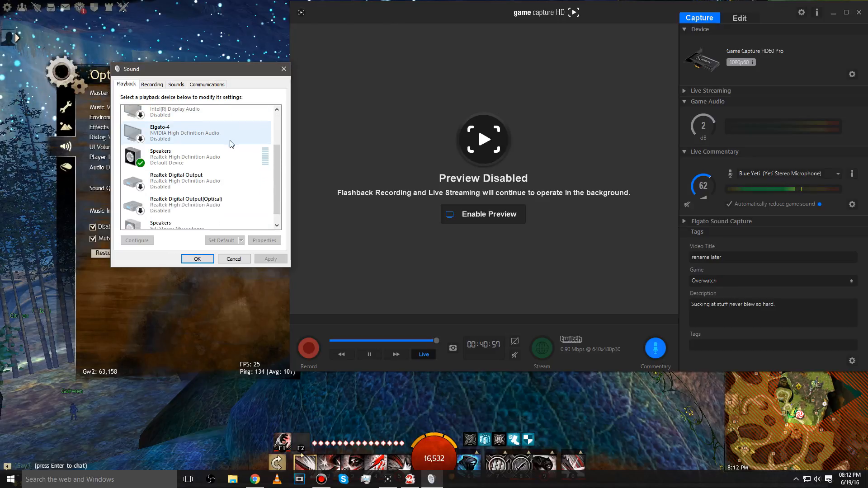
{"action": "scroll", "coordinate": [205, 200], "scroll_direction": "up", "scroll_amount": 5}
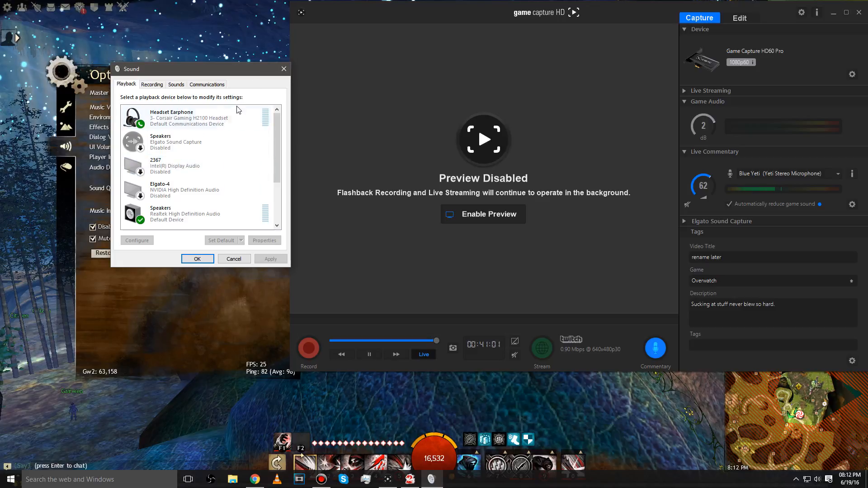
{"action": "right_click", "coordinate": [189, 120]}
{"action": "left_click", "coordinate": [217, 183]}
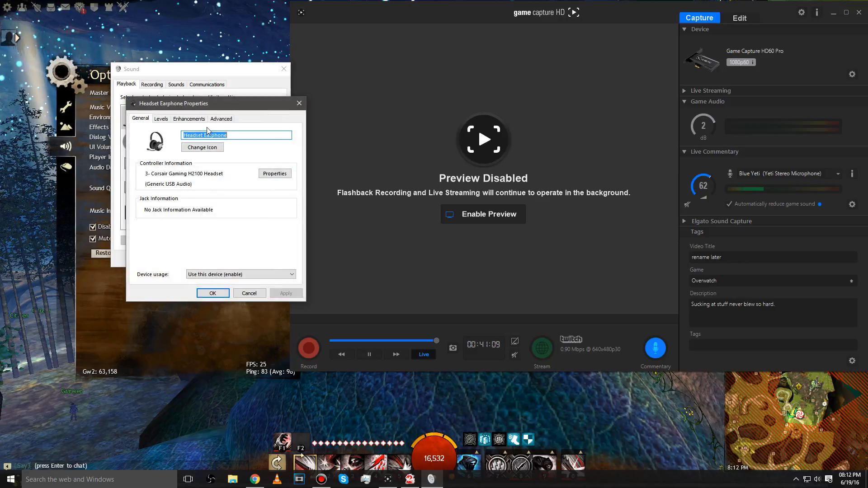
{"action": "left_click", "coordinate": [216, 119]}
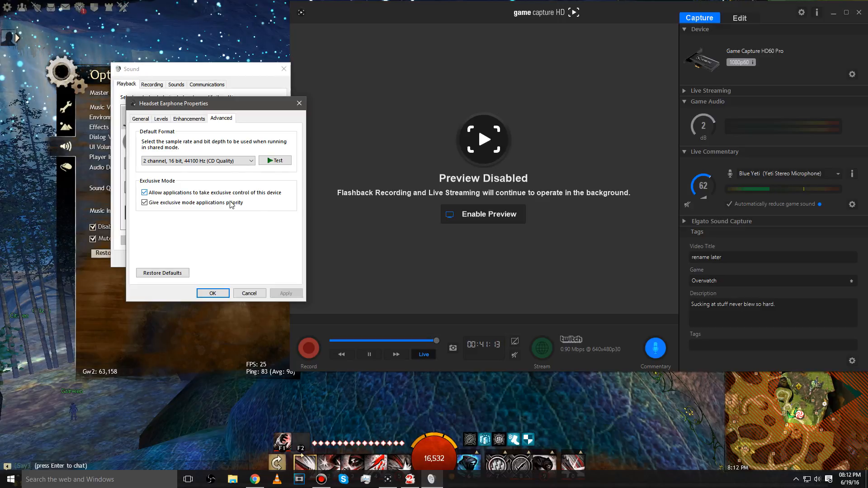
{"action": "left_click", "coordinate": [212, 293]}
Step: Inspect the Realtek Speakers properties across the Advanced, Enhancements, Levels and General pages
{"action": "right_click", "coordinate": [192, 214]}
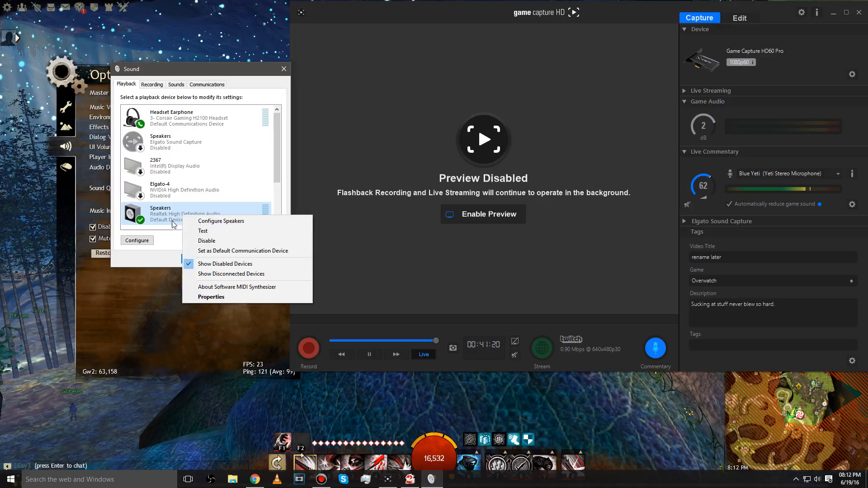
{"action": "left_click", "coordinate": [211, 297]}
{"action": "left_click", "coordinate": [215, 120]}
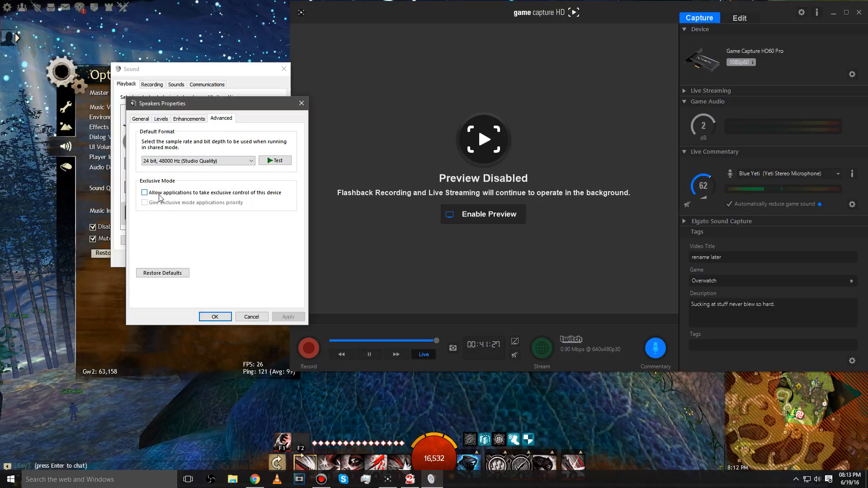
{"action": "left_click", "coordinate": [188, 118]}
{"action": "left_click", "coordinate": [161, 118]}
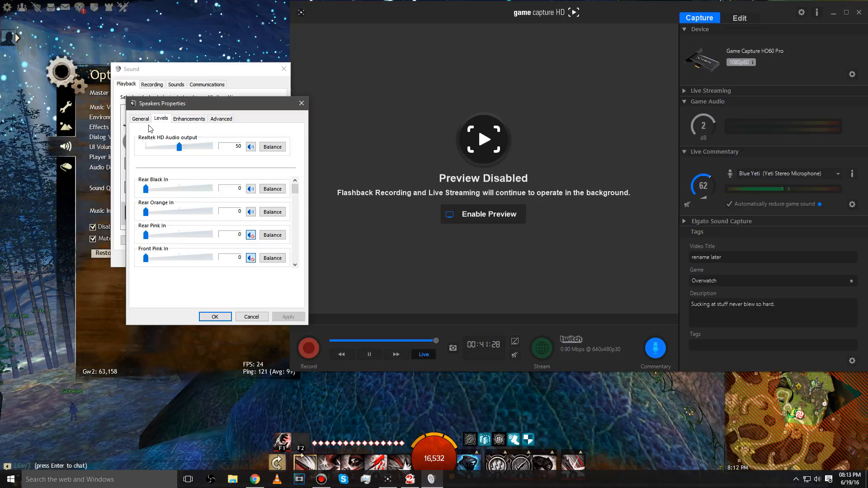
{"action": "left_click", "coordinate": [140, 119]}
{"action": "left_click", "coordinate": [216, 317]}
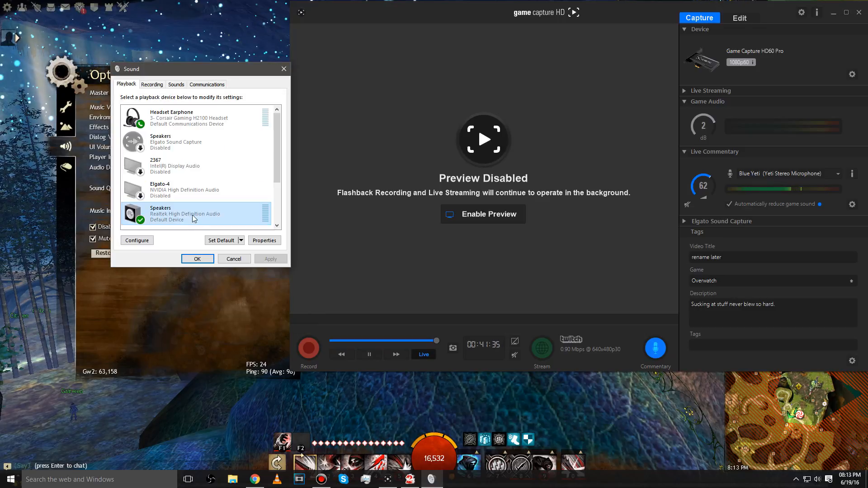
Step: Move the Sound dialog aside and open its list of recording devices
{"action": "left_click", "coordinate": [216, 111]}
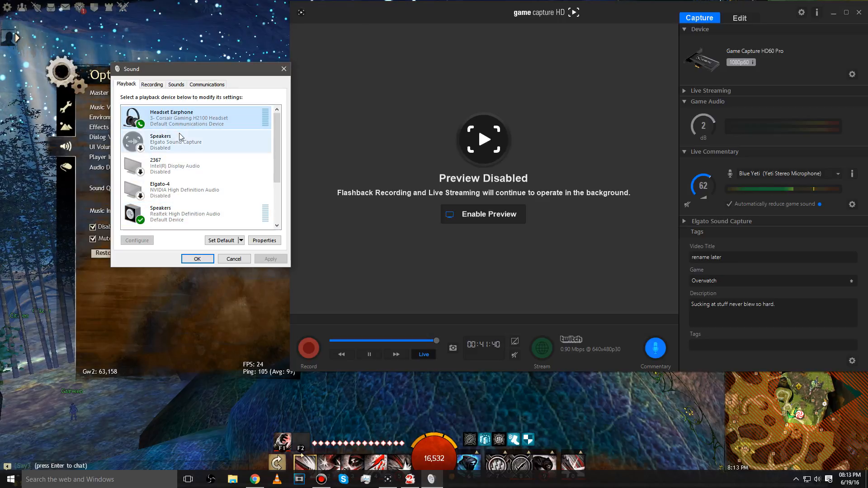
{"action": "left_click_drag", "start_coordinate": [189, 69], "coordinate": [400, 36]}
{"action": "left_click", "coordinate": [179, 152]}
{"action": "left_click", "coordinate": [386, 129]}
{"action": "scroll", "coordinate": [397, 131], "scroll_direction": "down", "scroll_amount": 1}
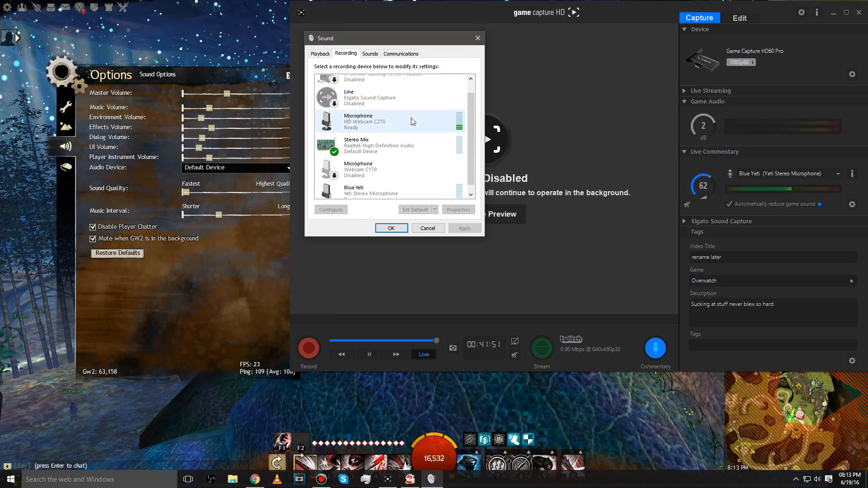
{"action": "scroll", "coordinate": [401, 149], "scroll_direction": "up", "scroll_amount": 1}
{"action": "scroll", "coordinate": [399, 145], "scroll_direction": "down", "scroll_amount": 1}
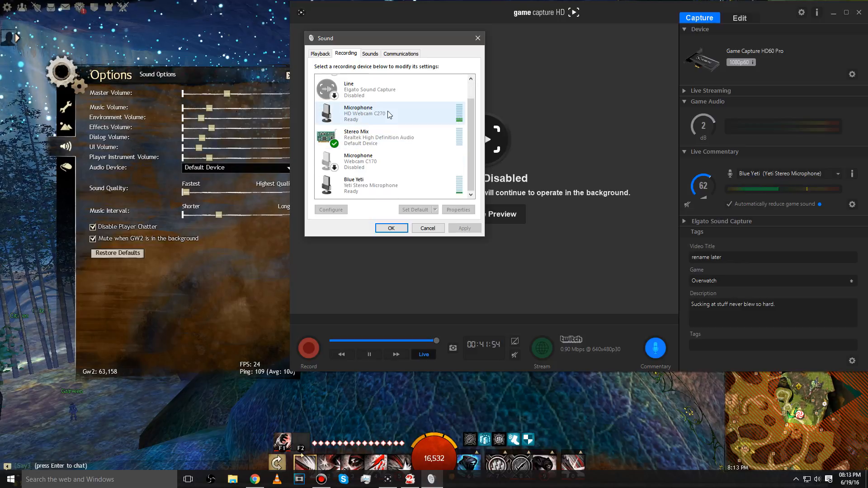
Step: Examine the recording devices' context options and select Stereo Mix
{"action": "right_click", "coordinate": [399, 165]}
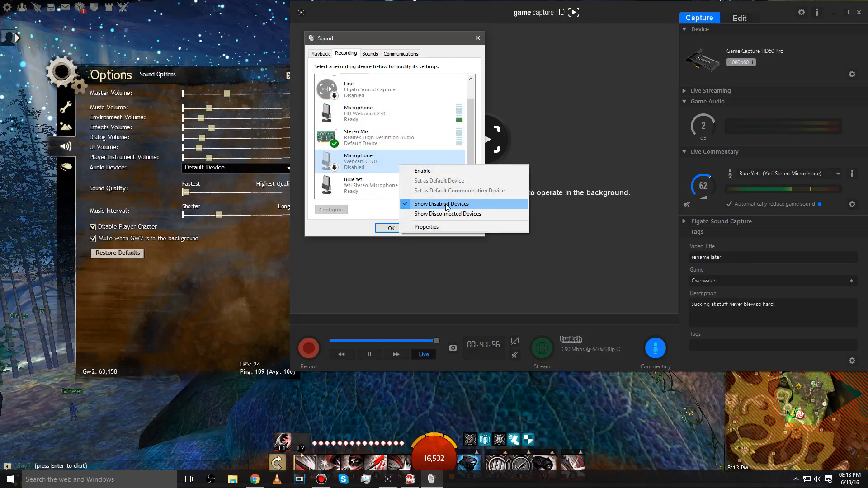
{"action": "left_click", "coordinate": [380, 137]}
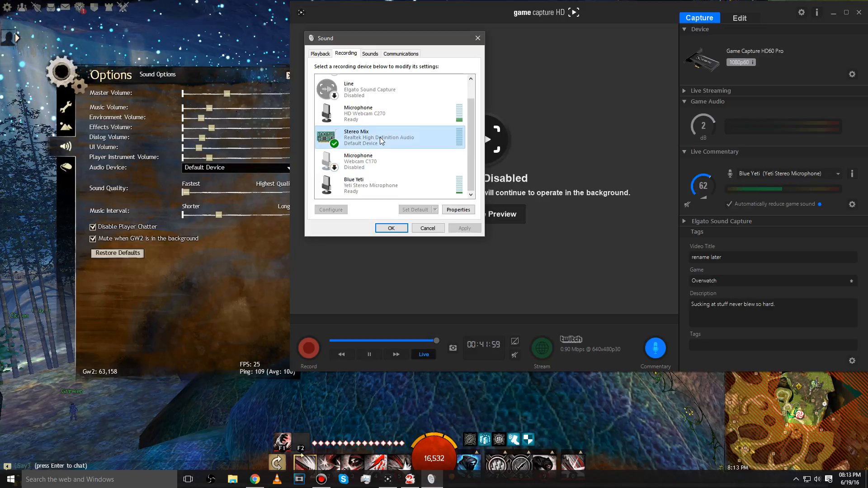
{"action": "left_click", "coordinate": [351, 186]}
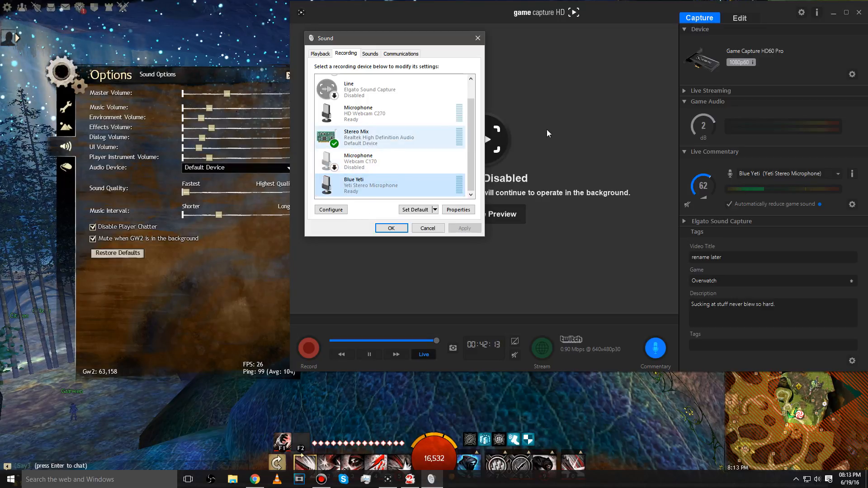
{"action": "right_click", "coordinate": [401, 156]}
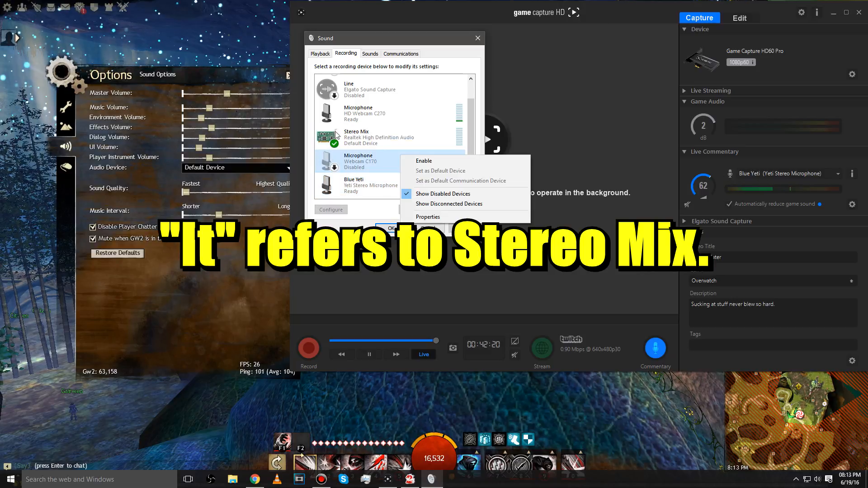
{"action": "left_click", "coordinate": [359, 137]}
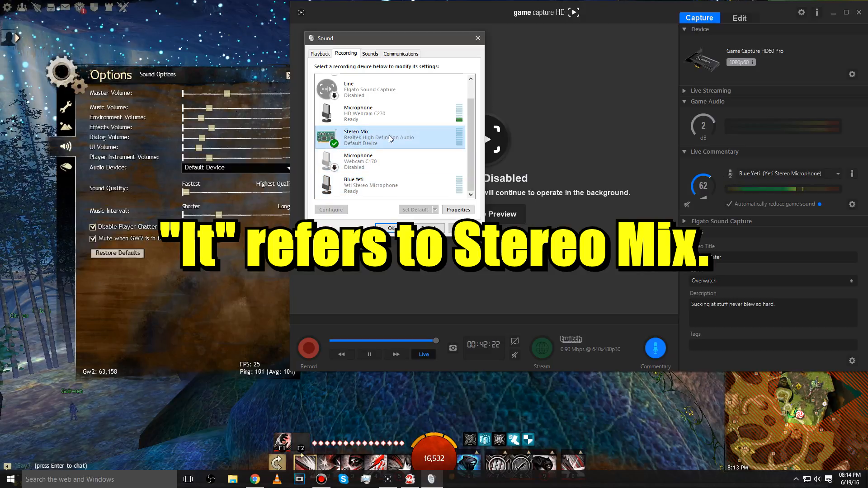
Step: Open the Stereo Mix properties and view its Advanced, Levels and Listen pages
{"action": "left_click", "coordinate": [458, 209]}
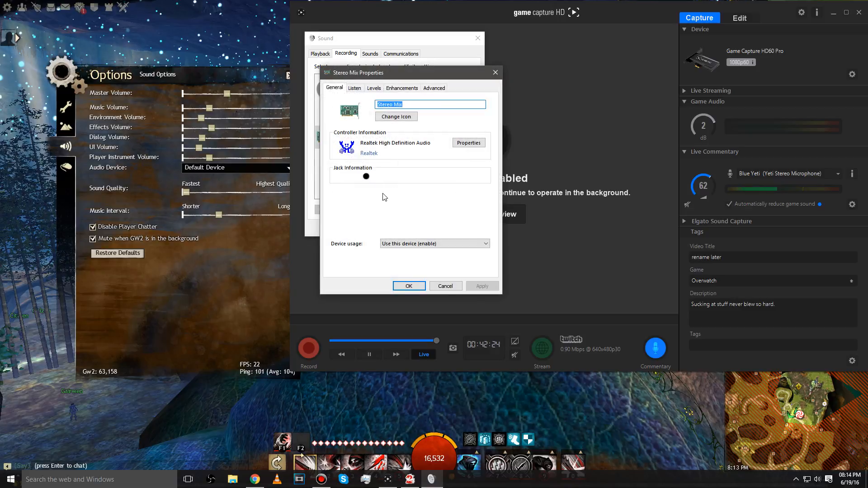
{"action": "left_click", "coordinate": [433, 88]}
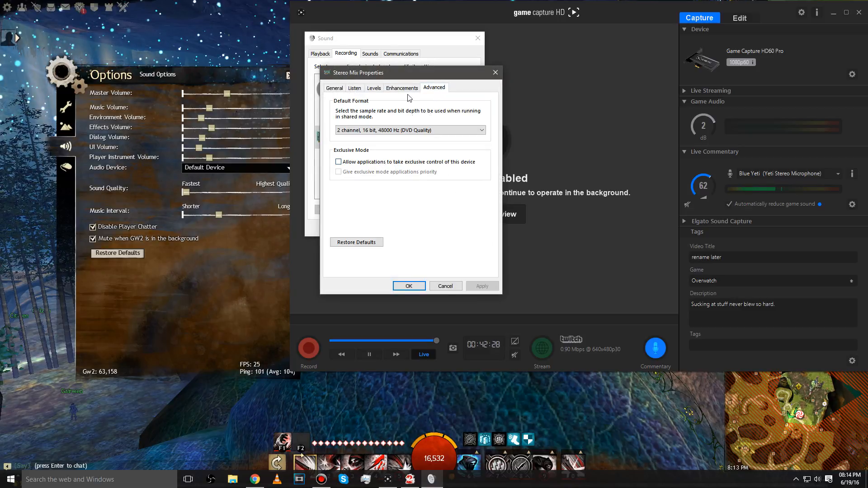
{"action": "left_click", "coordinate": [374, 88]}
{"action": "left_click", "coordinate": [355, 88]}
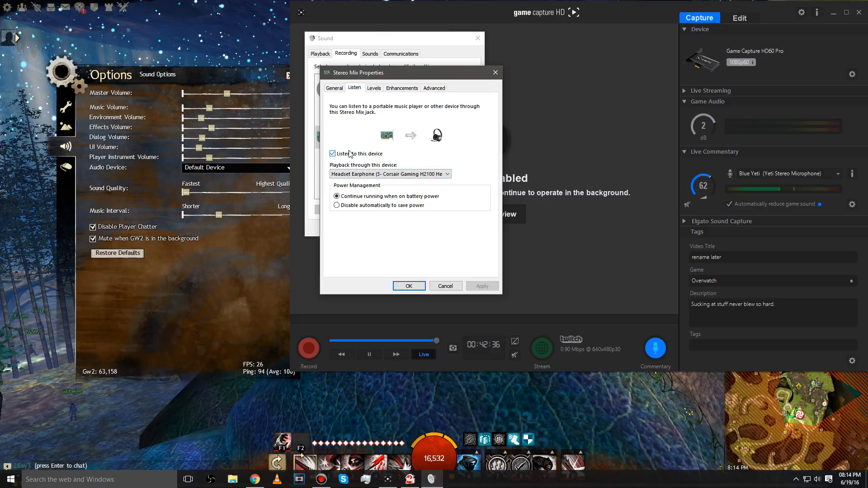
Step: Set Stereo Mix to play back through the Headset Earphone and confirm the properties
{"action": "left_click", "coordinate": [444, 174]}
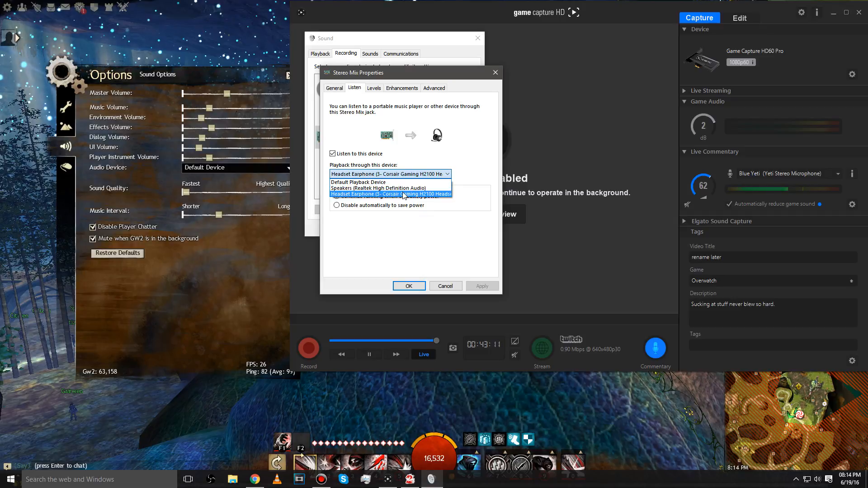
{"action": "left_click", "coordinate": [404, 195]}
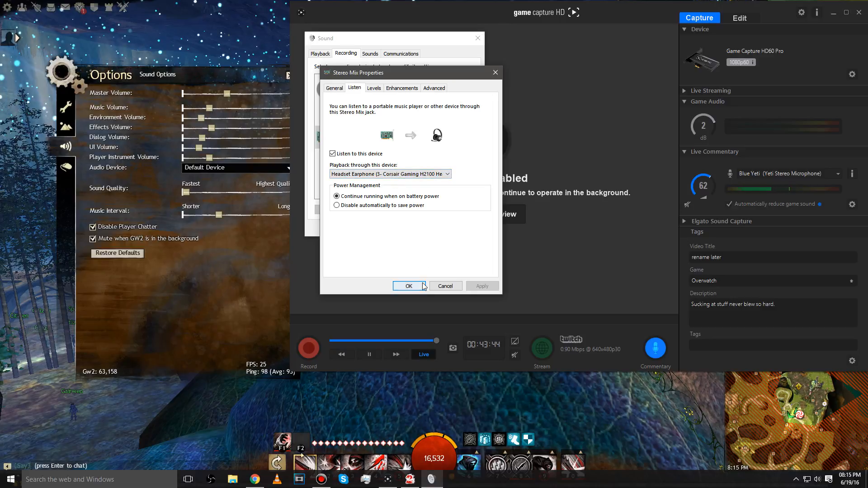
{"action": "left_click", "coordinate": [409, 287]}
Step: Review the playback devices list and close the Sound dialog without changes
{"action": "left_click", "coordinate": [321, 54]}
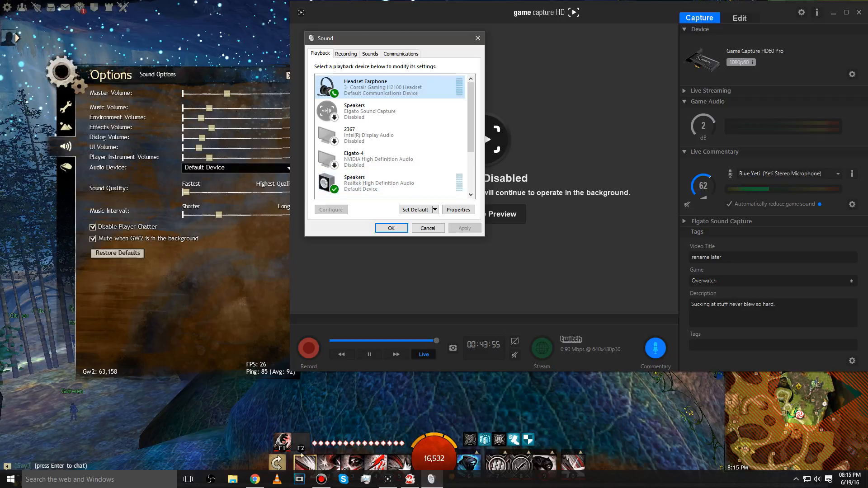
{"action": "key", "text": "alt+Tab"}
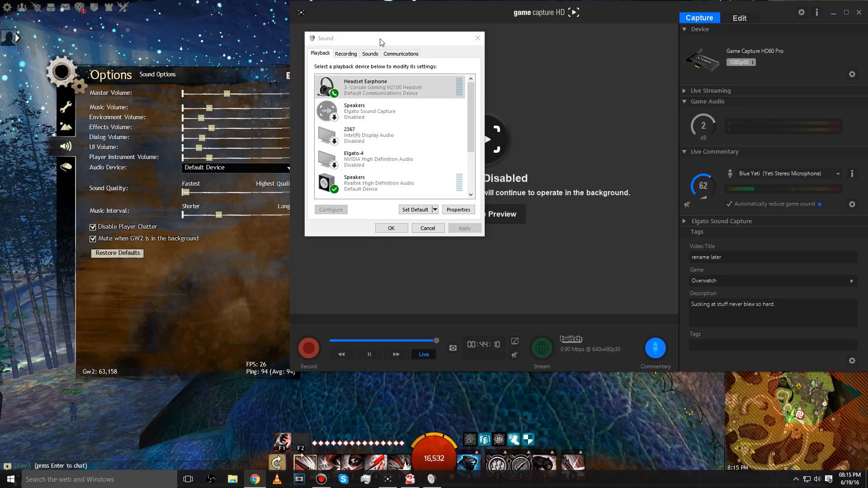
{"action": "left_click", "coordinate": [424, 84]}
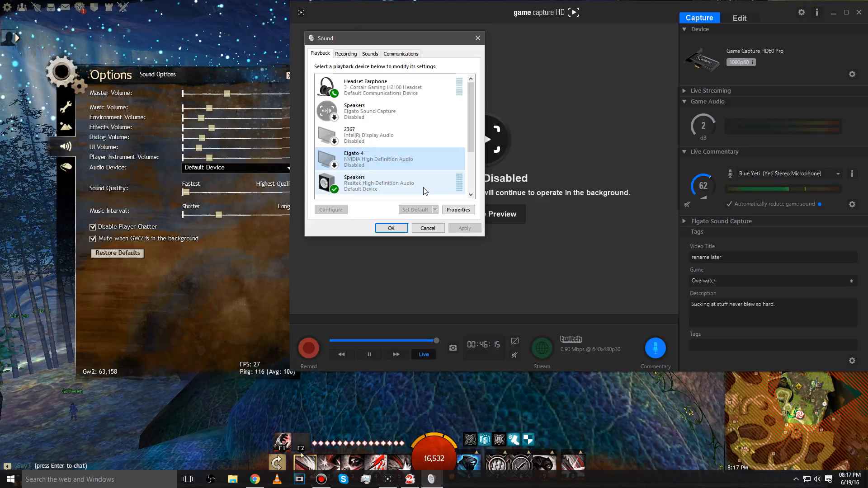
{"action": "left_click", "coordinate": [428, 227]}
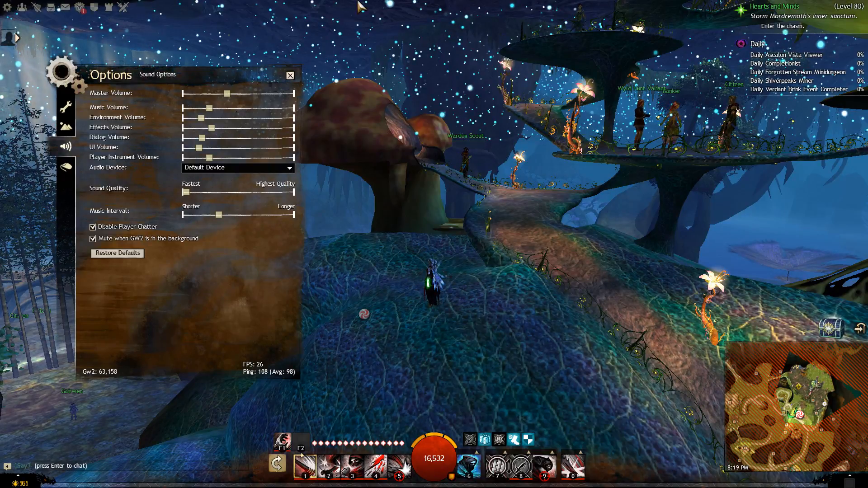
Step: Check the game's audio device options, keeping Default Device selected
{"action": "left_click", "coordinate": [215, 168]}
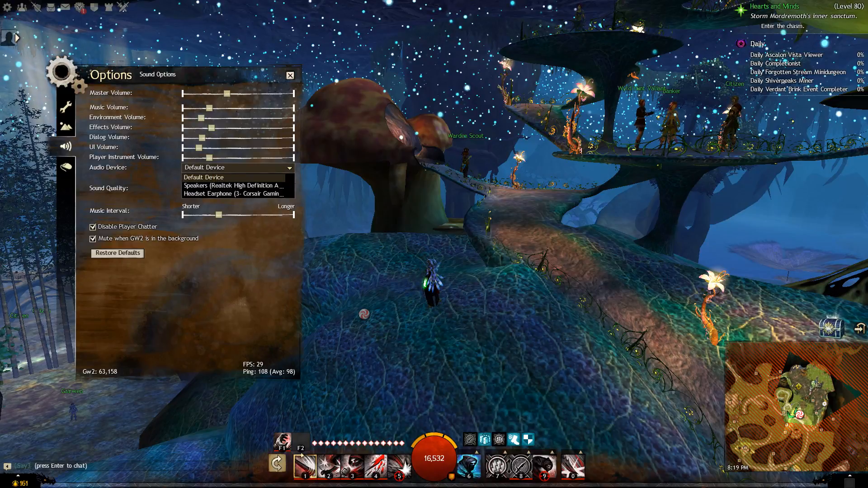
{"action": "left_click", "coordinate": [279, 168]}
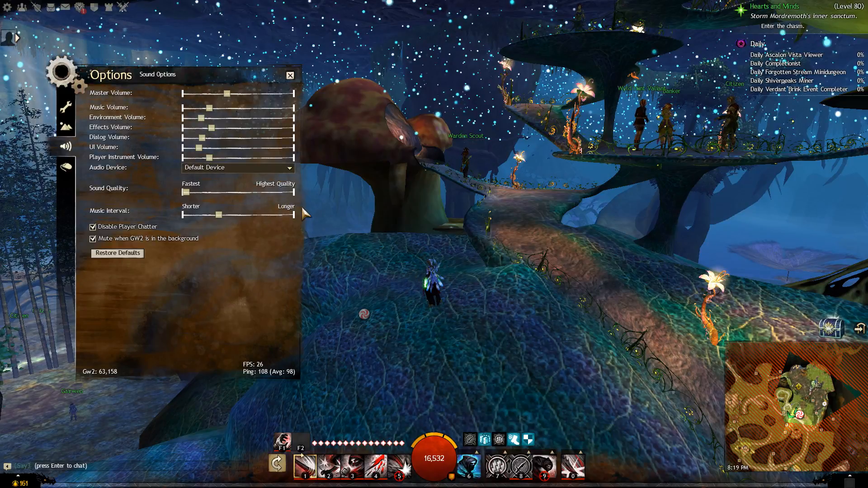